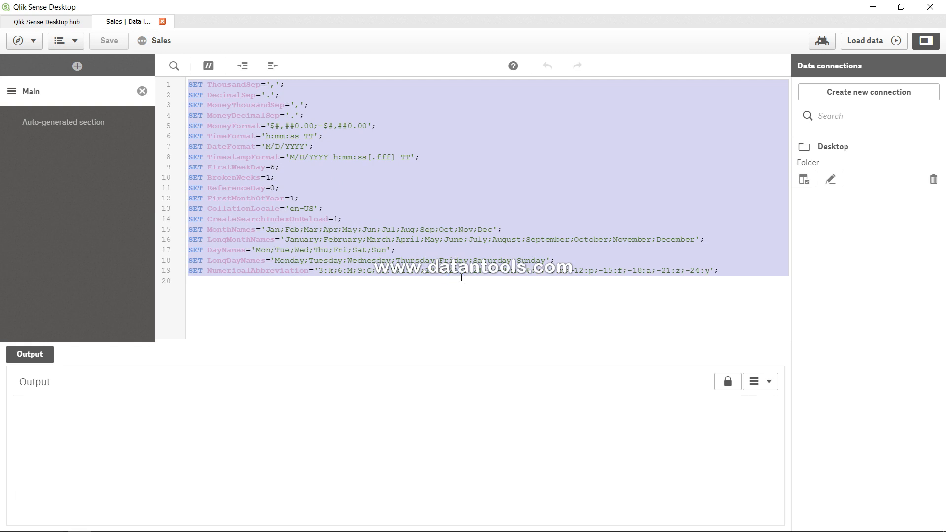
Examine the load script's SET lines for the thousand and decimal separators and the money format
click(461, 278)
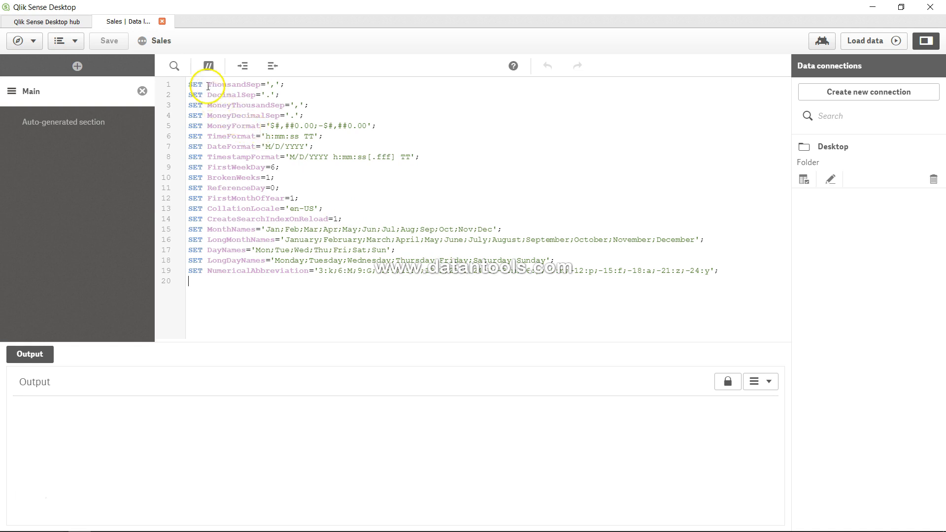
drag(207, 84, 264, 85)
click(272, 84)
drag(232, 95, 262, 125)
click(235, 105)
click(266, 107)
click(266, 116)
click(262, 125)
drag(189, 84, 340, 122)
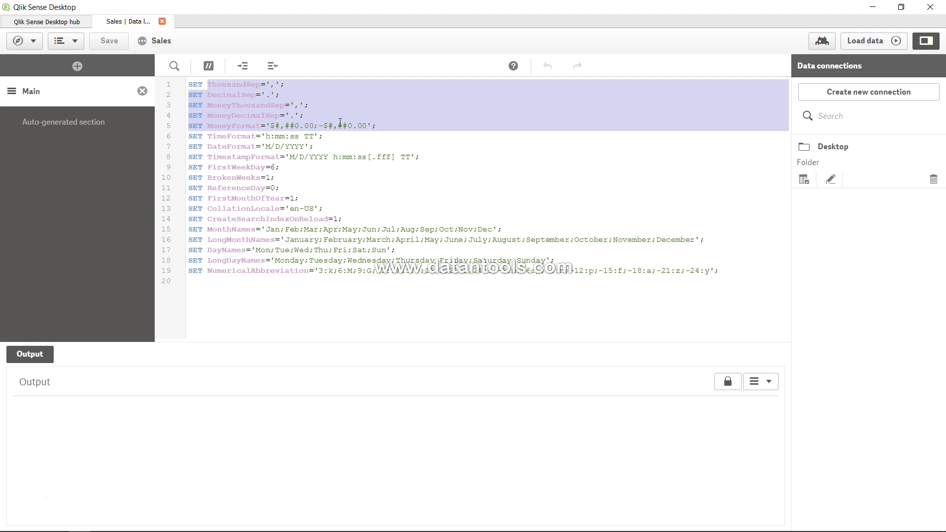
click(291, 122)
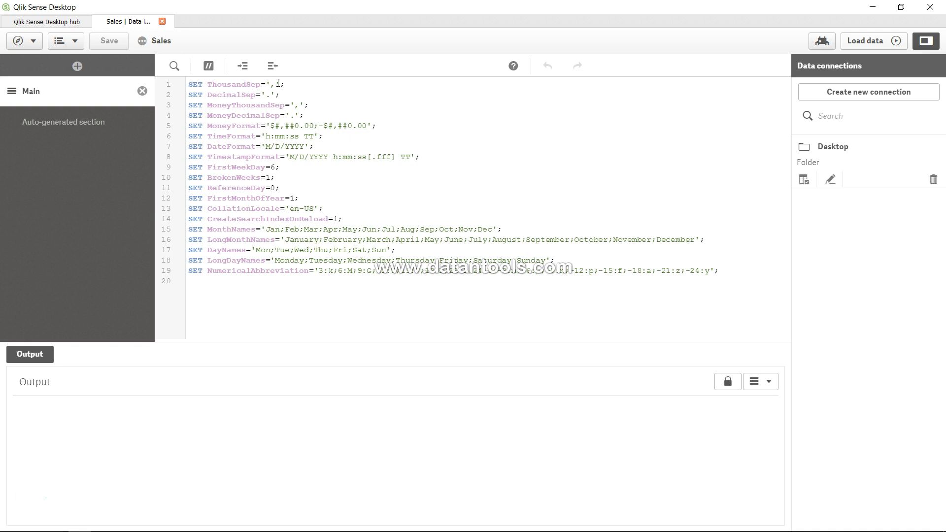
Examine the load script's SET lines for time and date formats, month and day names, and numerical abbreviations
drag(233, 126, 286, 119)
click(286, 118)
drag(219, 138, 253, 147)
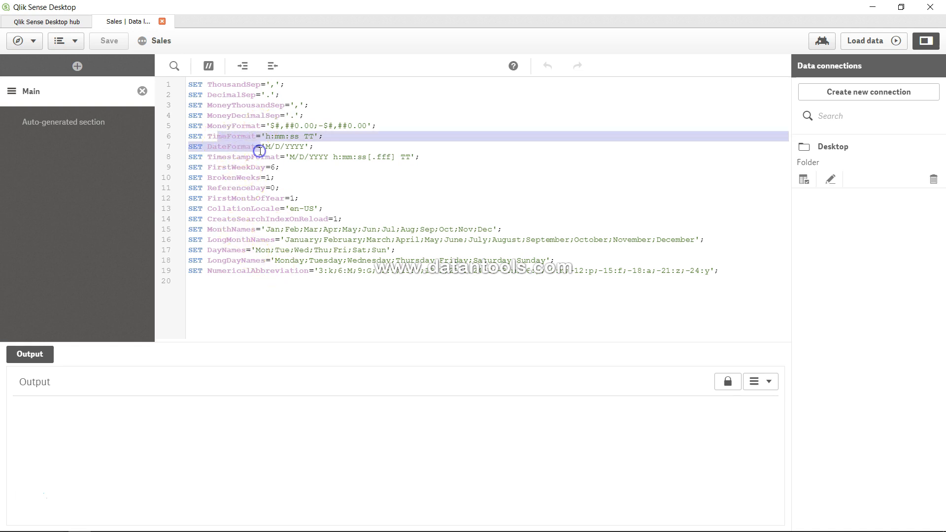
click(260, 147)
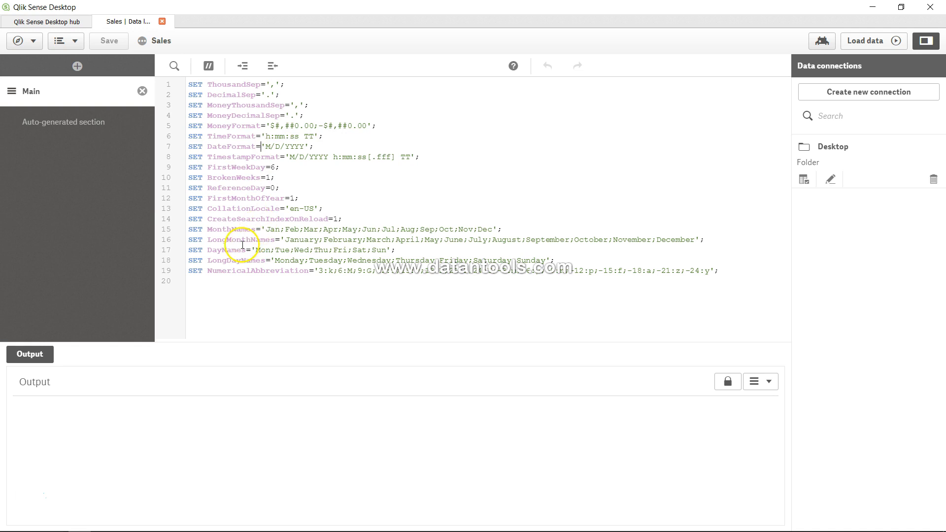
drag(221, 229, 300, 271)
click(299, 270)
drag(209, 263, 243, 262)
double_click(243, 253)
click(249, 253)
Go from the data load editor to the Sales app overview and open the Tutorial sheet
click(36, 44)
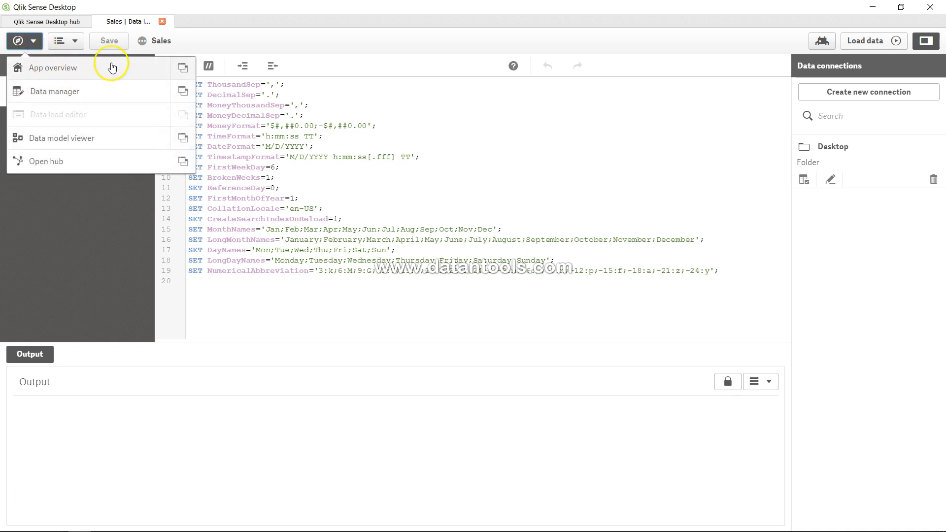
click(162, 42)
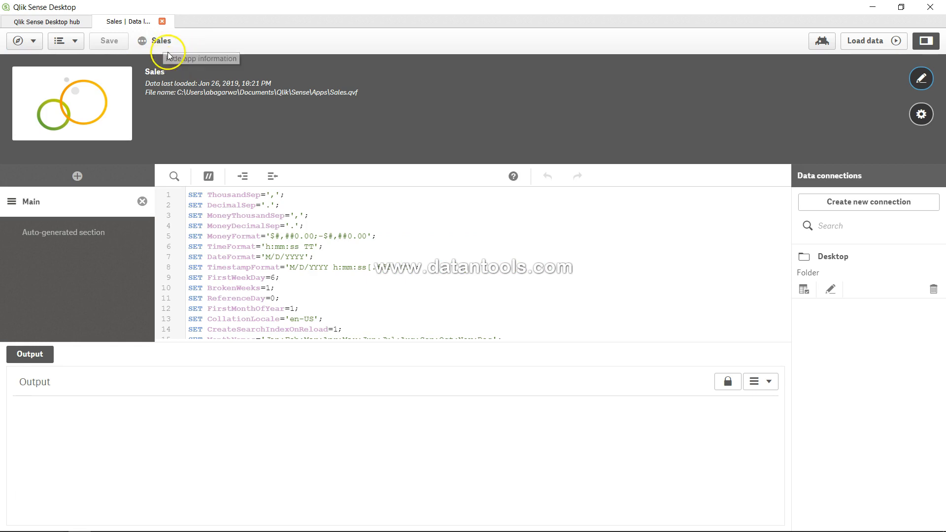
click(162, 41)
click(43, 45)
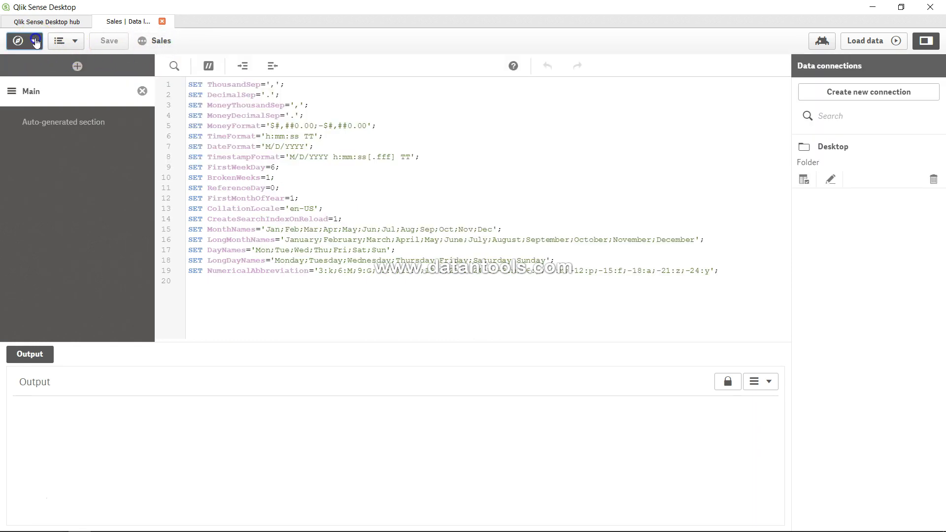
click(43, 65)
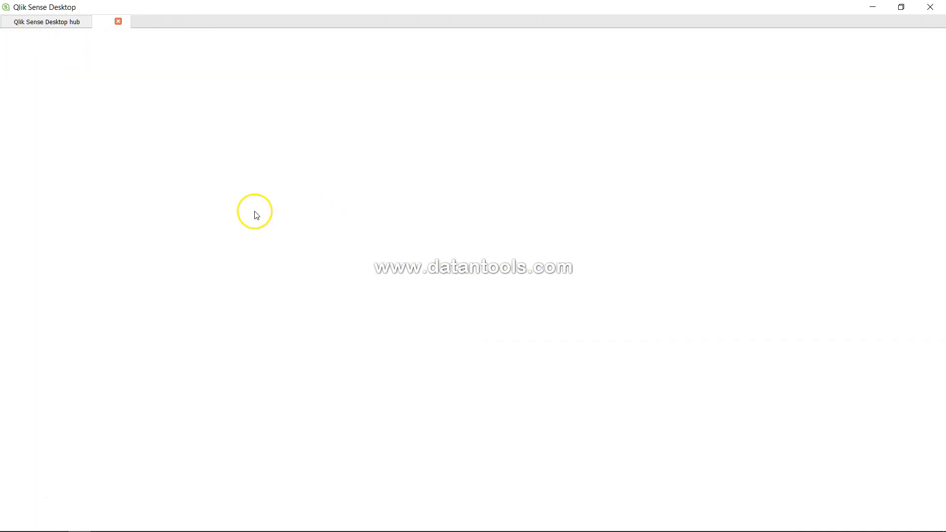
click(281, 249)
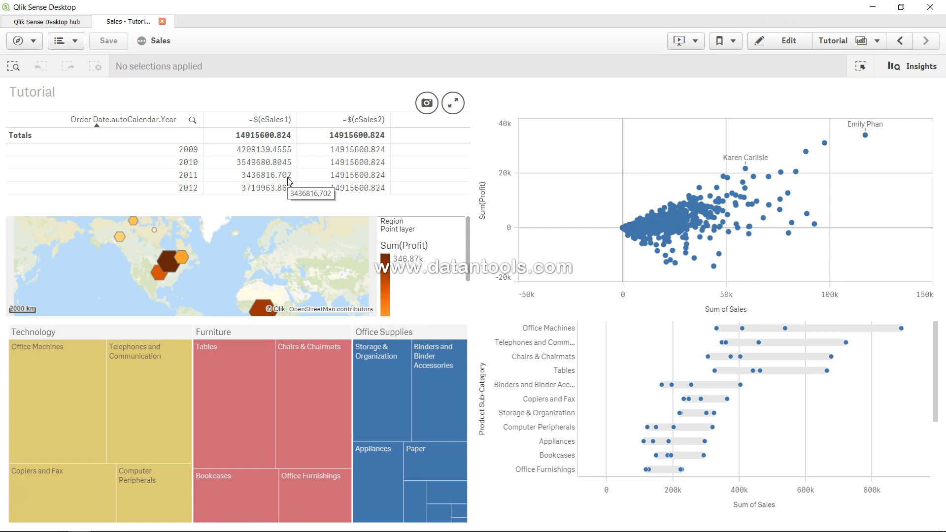
Edit the Tutorial sheet and enter =Num($(eSales1),MoneyFormat) as the expression of the table's first measure
click(787, 43)
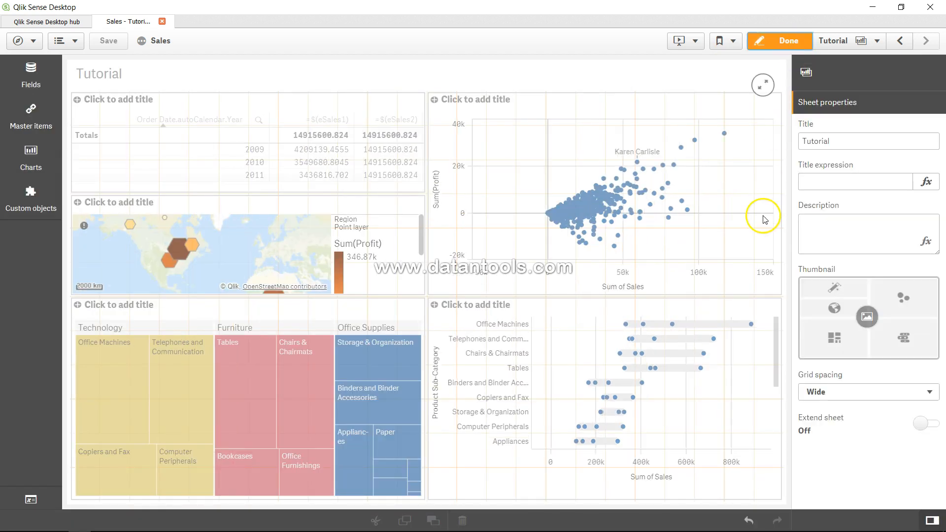
click(356, 177)
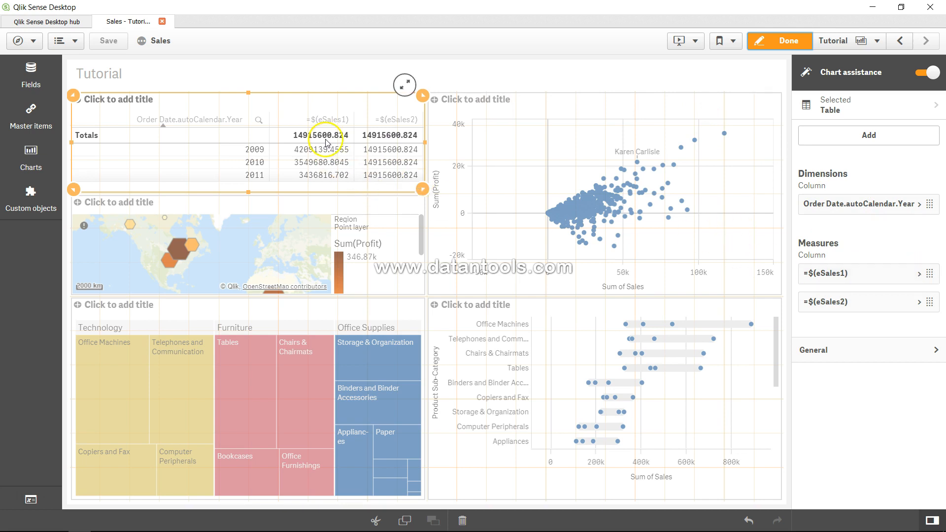
click(919, 274)
click(919, 311)
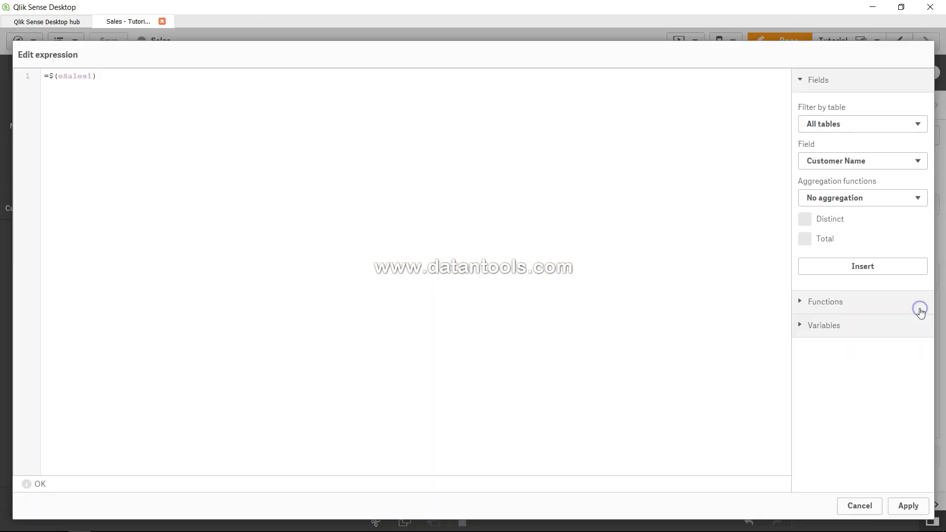
click(49, 77)
text(Num()
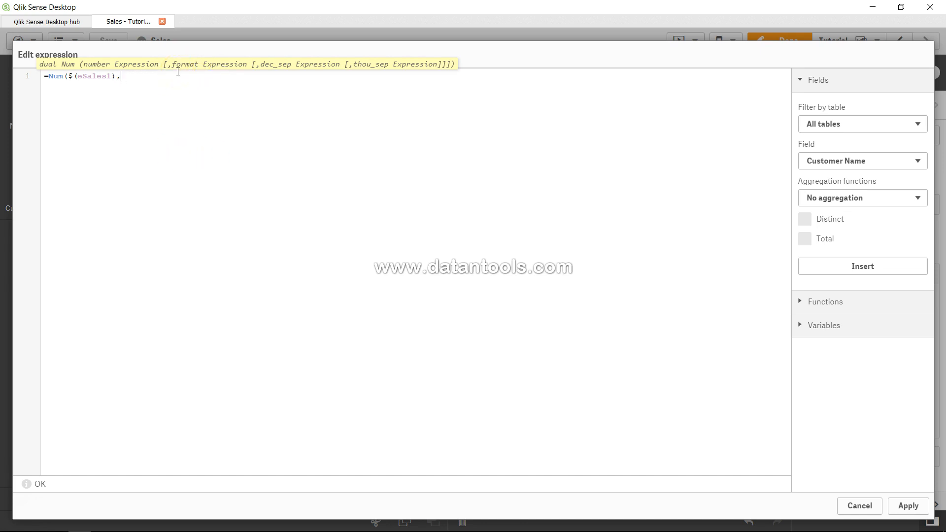
text(MoneyFormat)
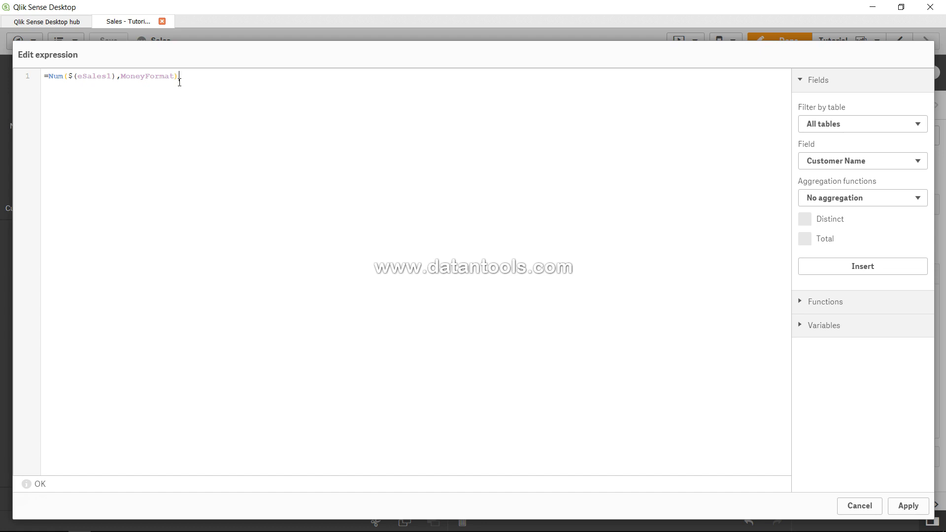
Include system variables in the expression editor's variable list and view the definition of MoneyFormat
click(800, 328)
click(824, 368)
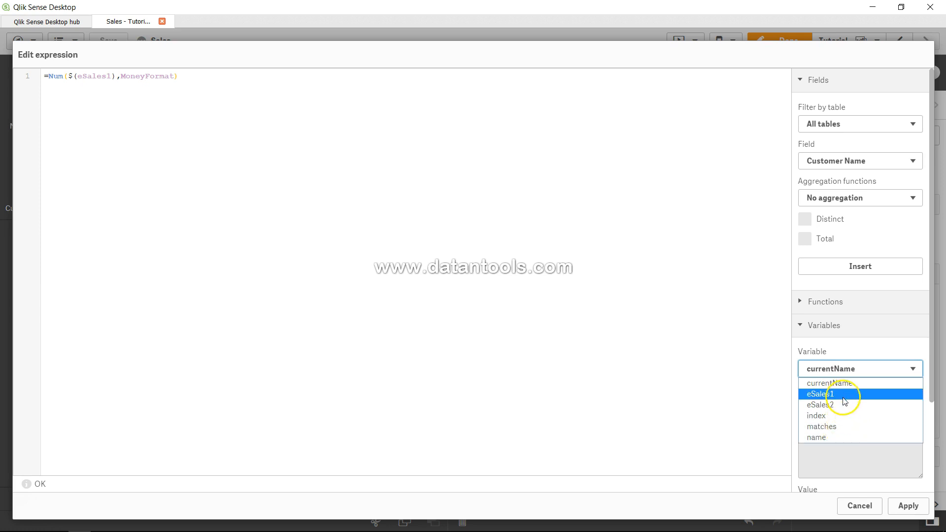
click(743, 374)
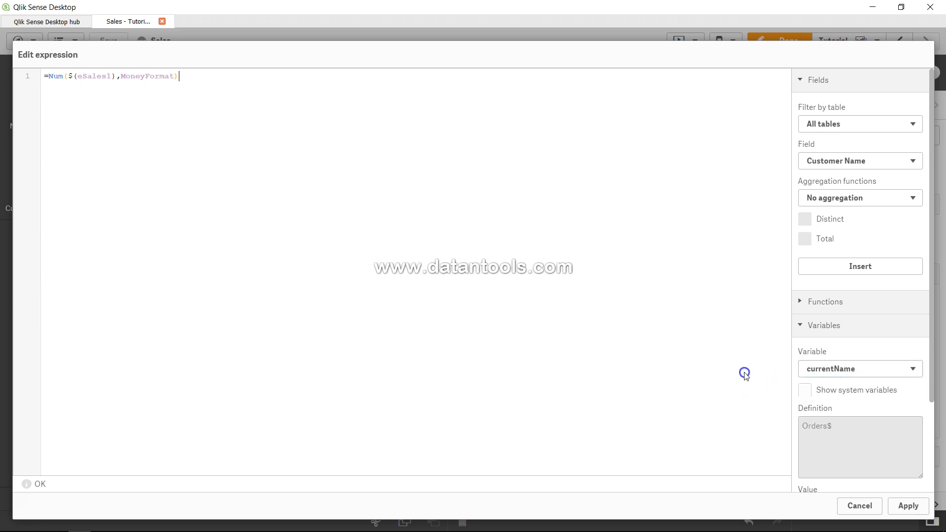
click(806, 392)
click(843, 375)
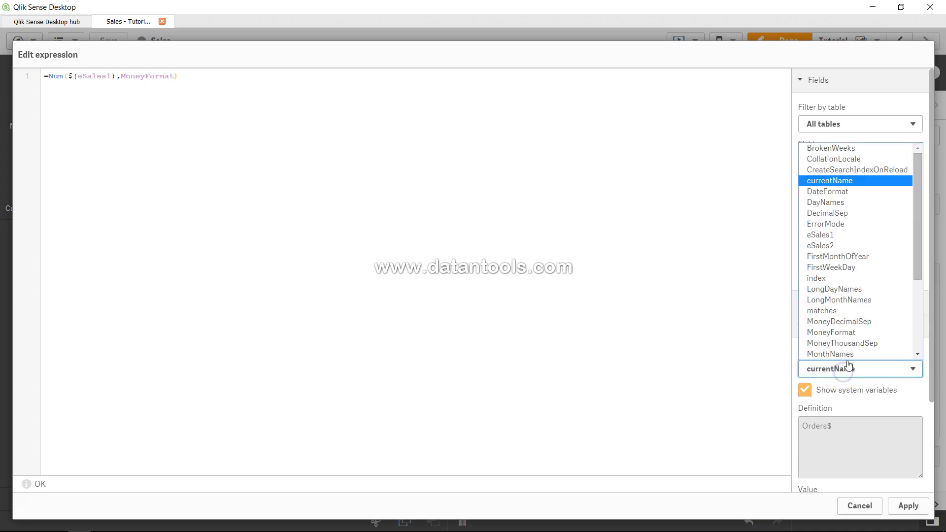
click(837, 334)
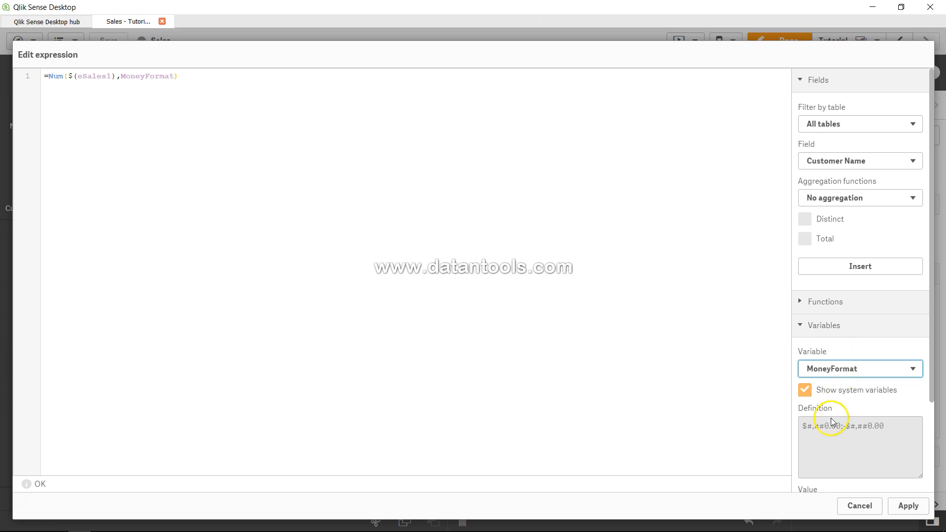
Examine the definitions of MoneyThousandSep, MoneyFormat, currentName and DateFormat, and look through the remaining variables
click(848, 371)
click(847, 344)
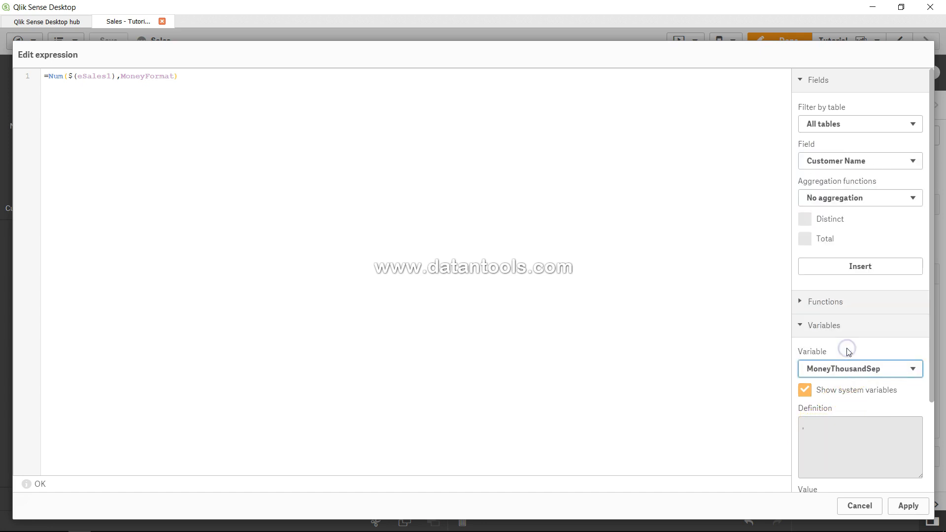
click(846, 369)
click(848, 339)
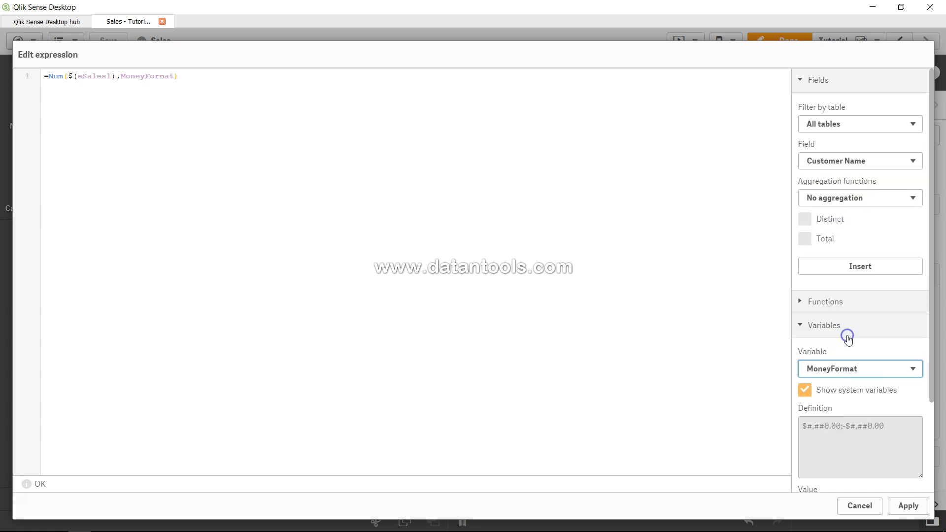
click(849, 369)
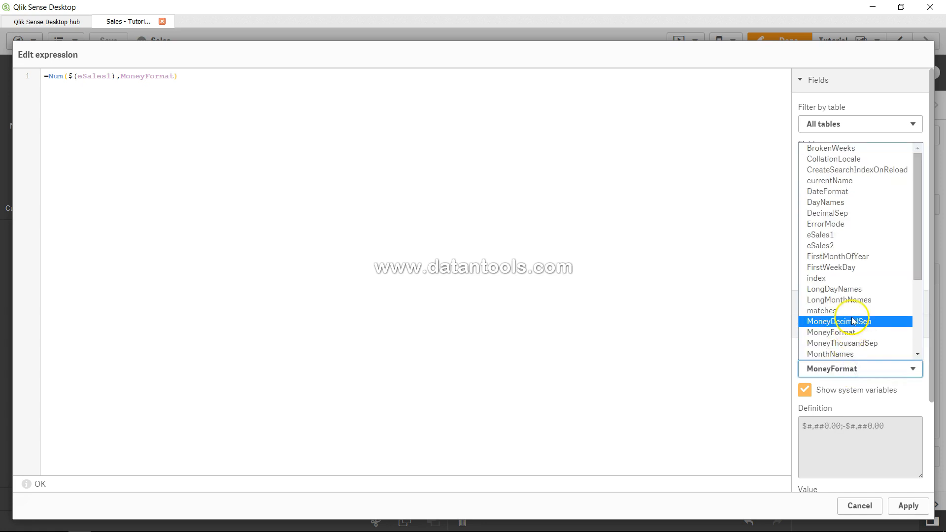
click(845, 182)
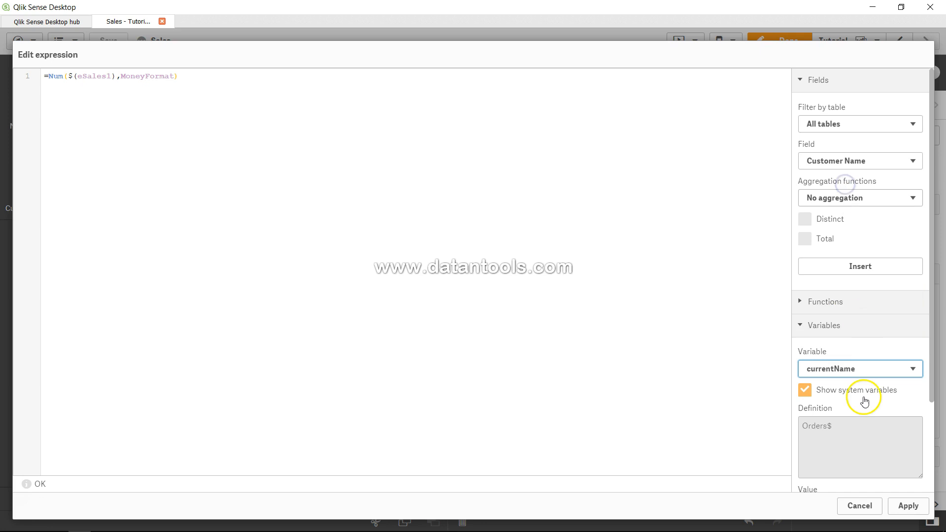
click(861, 369)
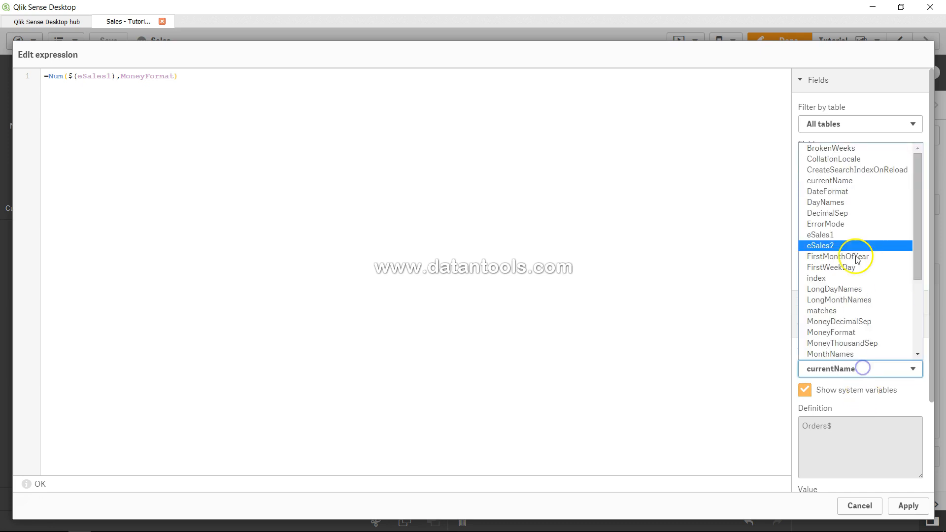
click(850, 192)
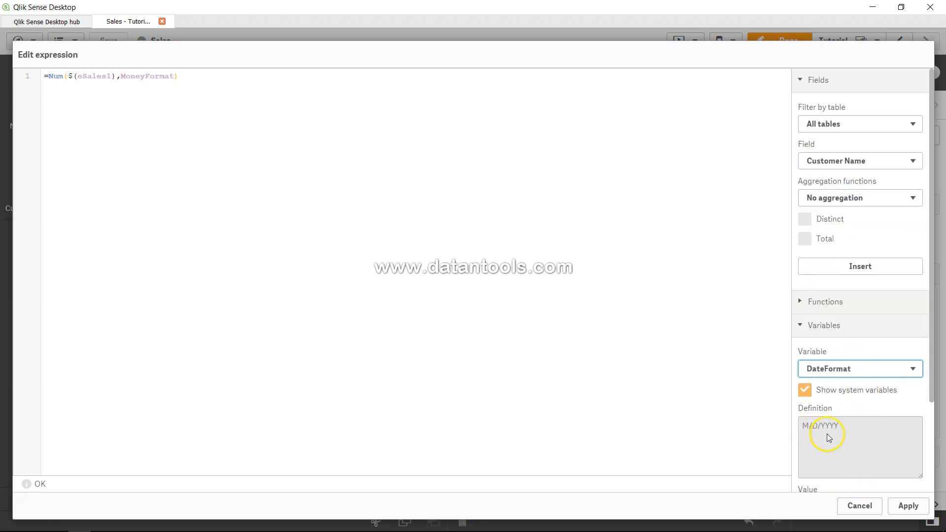
click(845, 368)
scroll(854, 319, down, 3)
scroll(854, 321, down, 3)
scroll(854, 320, up, 6)
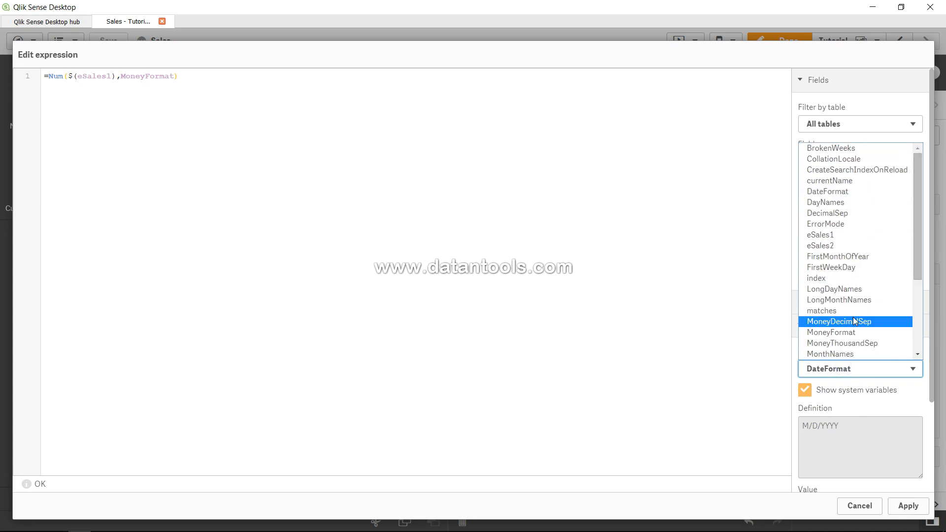
Apply the edited expression to the table's first measure
click(704, 296)
click(334, 205)
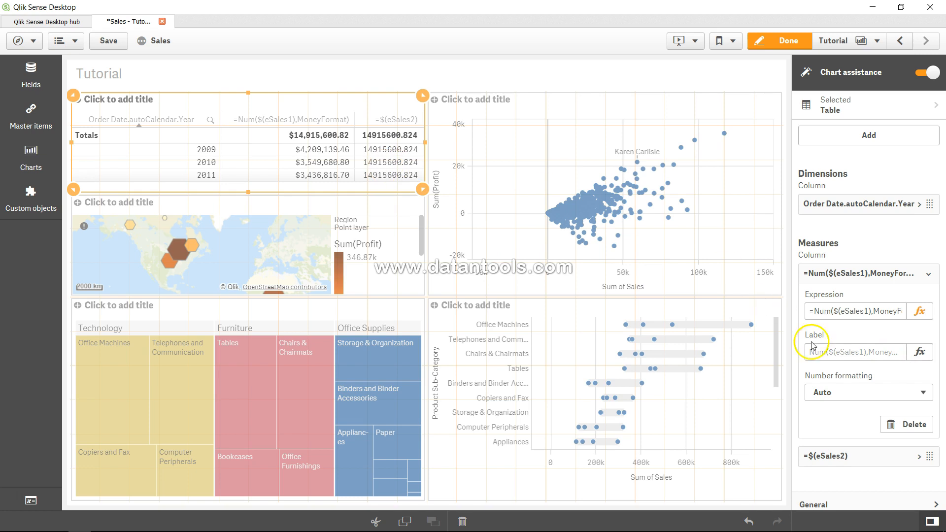
Inspect the expression of the table's Order Date.autoCalendar.Year dimension and leave it without applying changes
click(836, 457)
click(920, 205)
click(919, 243)
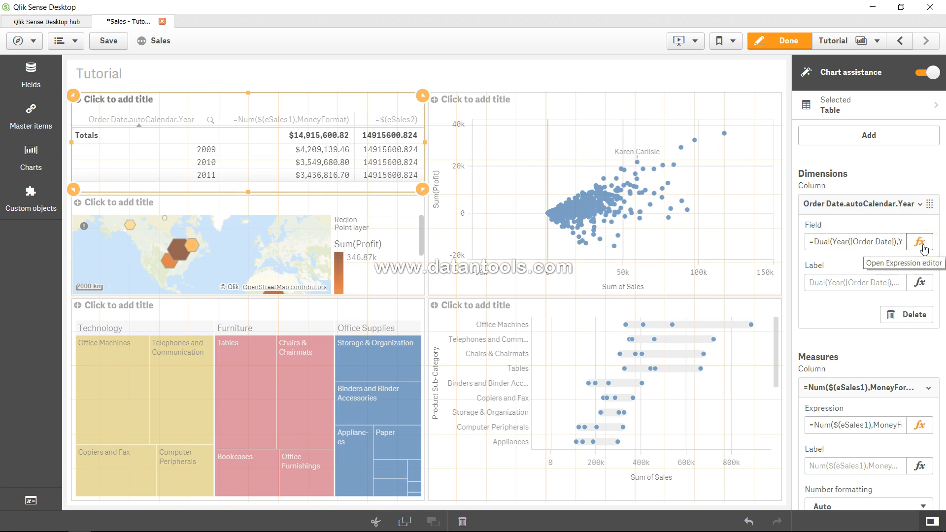
click(920, 242)
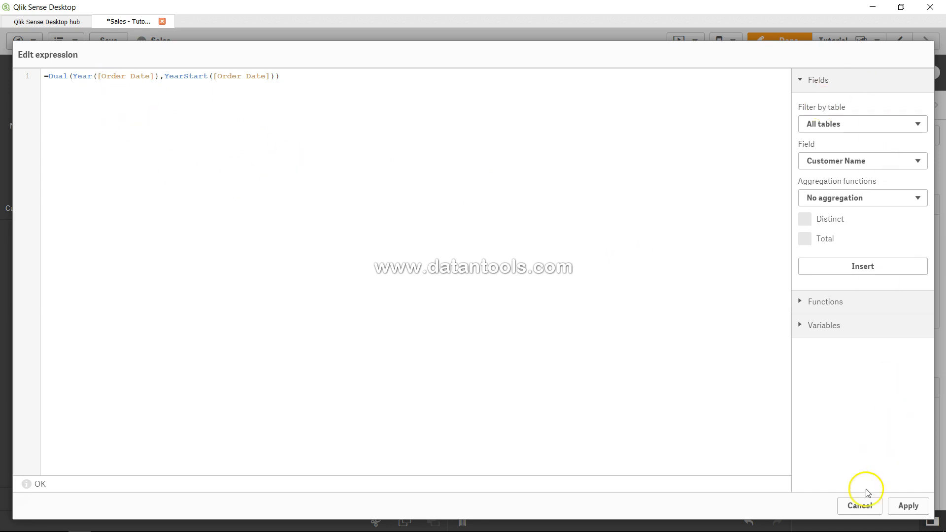
click(858, 506)
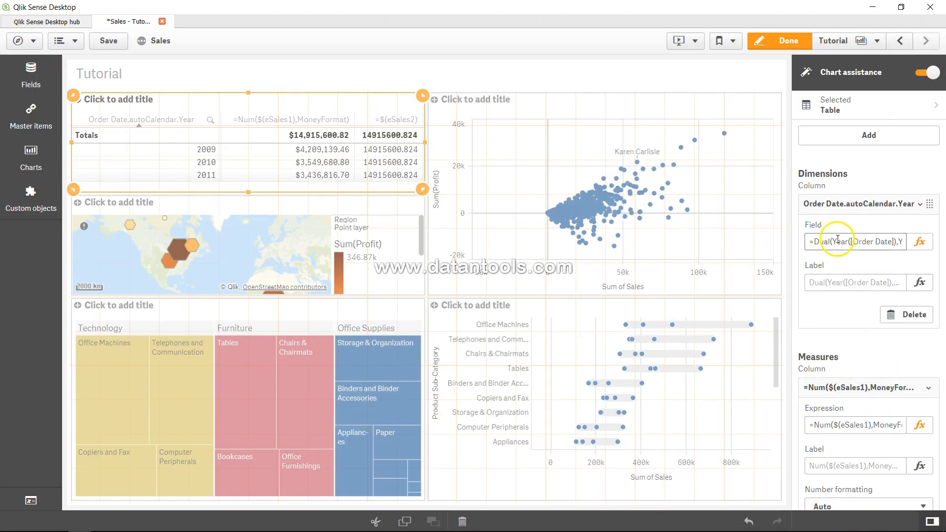
click(920, 204)
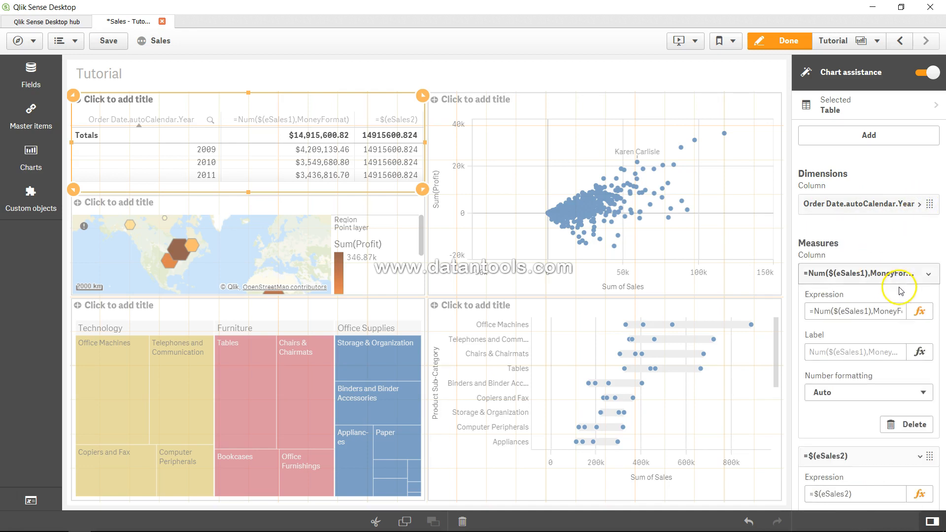
Wrap the second measure's $(eSales2) expression in a Num function, ready for a format argument
click(926, 273)
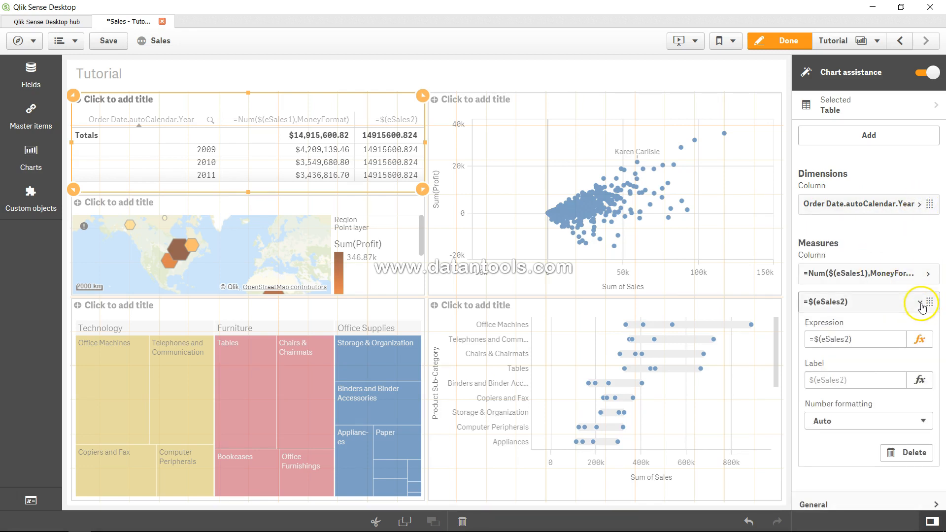
click(920, 339)
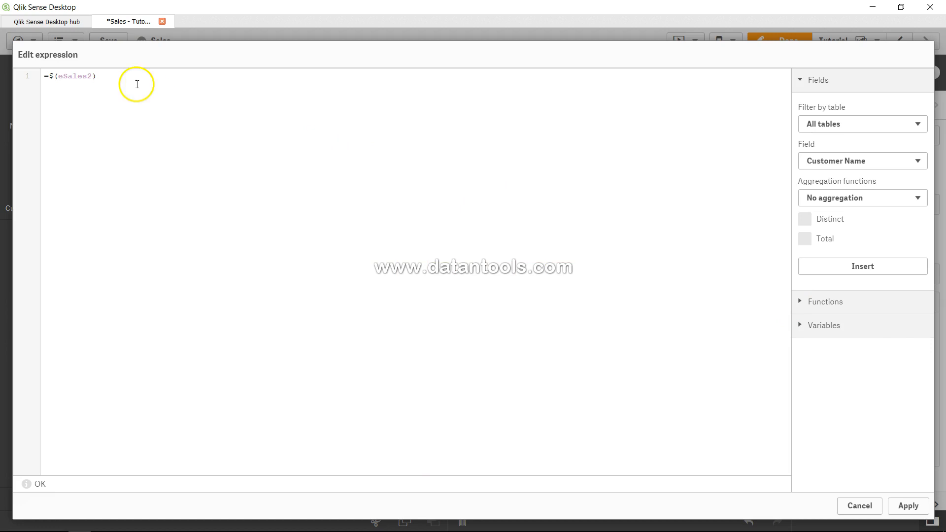
text(Num()
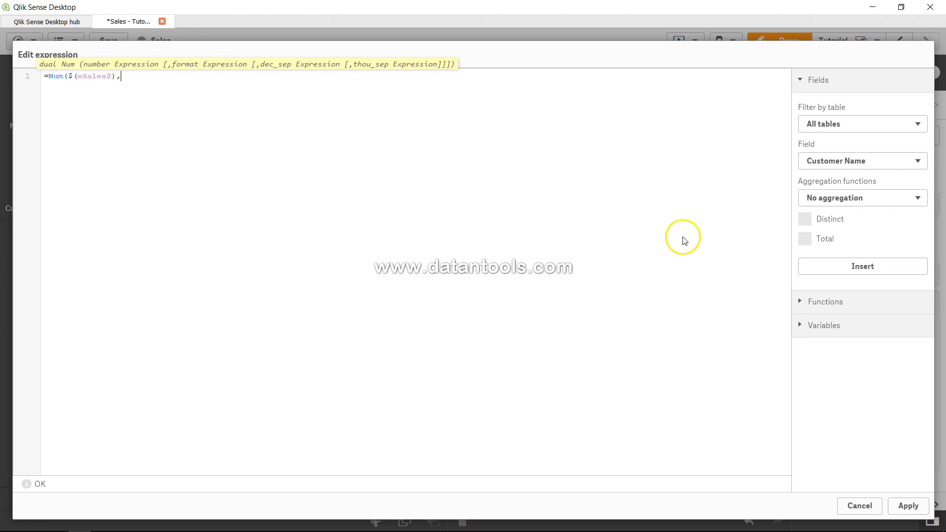
Include system variables in the expression editor's variable list and look through the available names
click(803, 326)
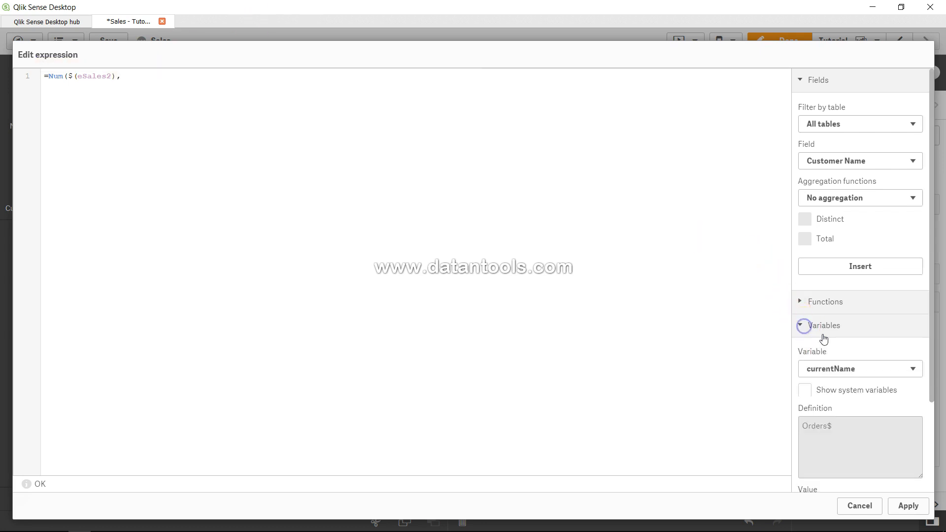
click(840, 370)
click(844, 369)
click(822, 390)
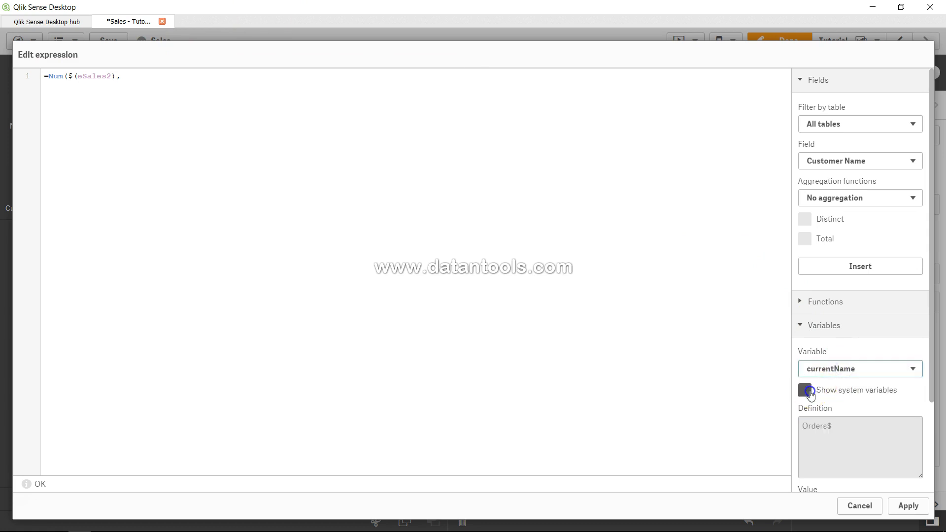
click(840, 375)
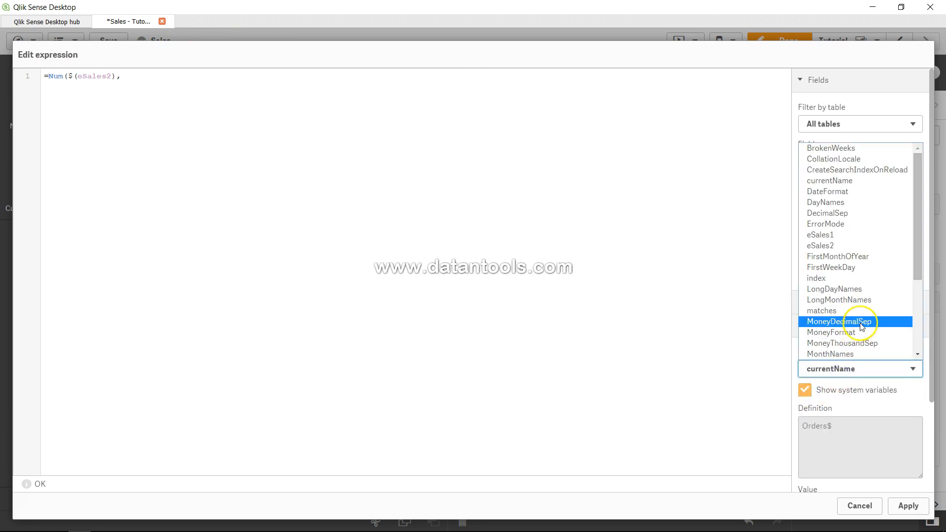
scroll(862, 323, down, 2)
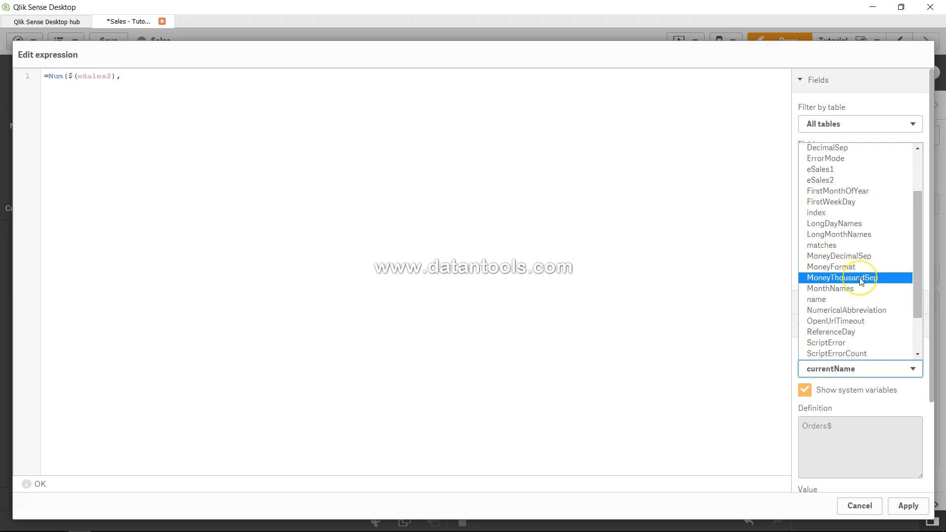
click(238, 86)
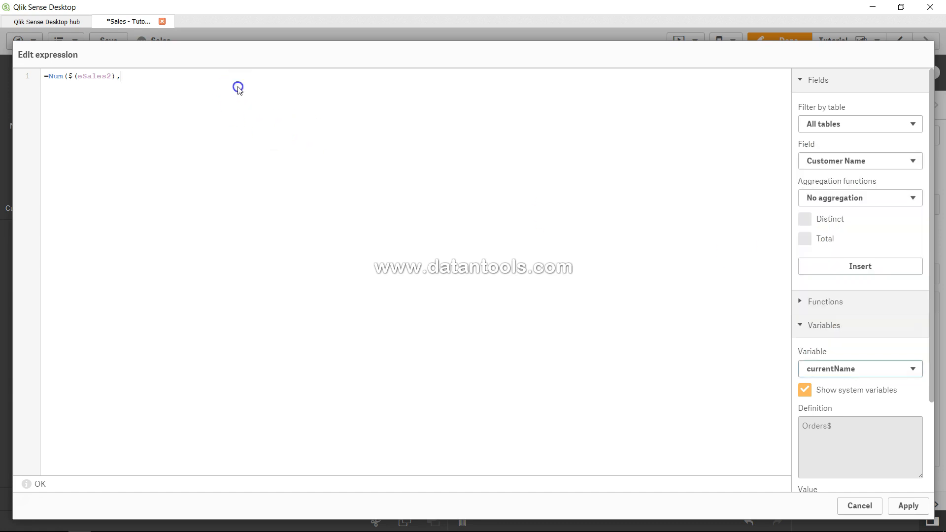
Insert MoneyThousandSep as the Num function's format argument, close the parenthesis and apply the second measure's expression
click(813, 368)
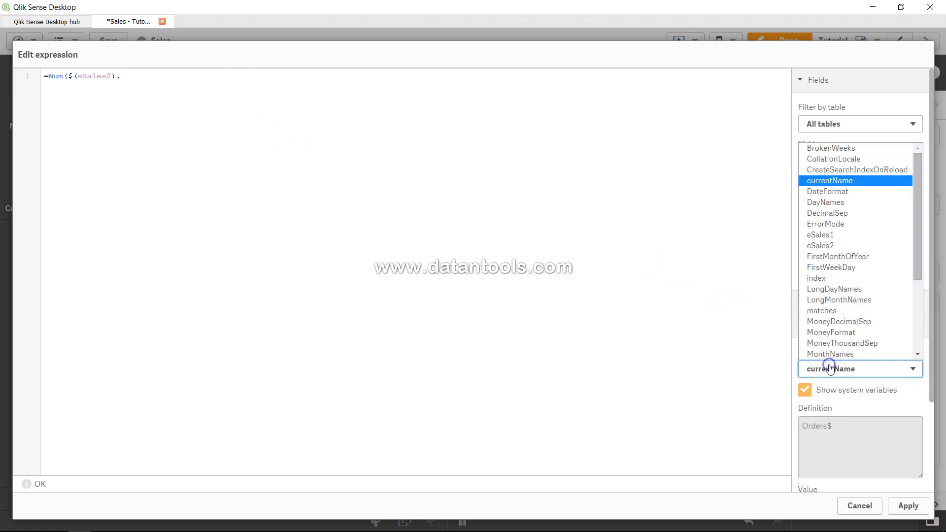
click(839, 344)
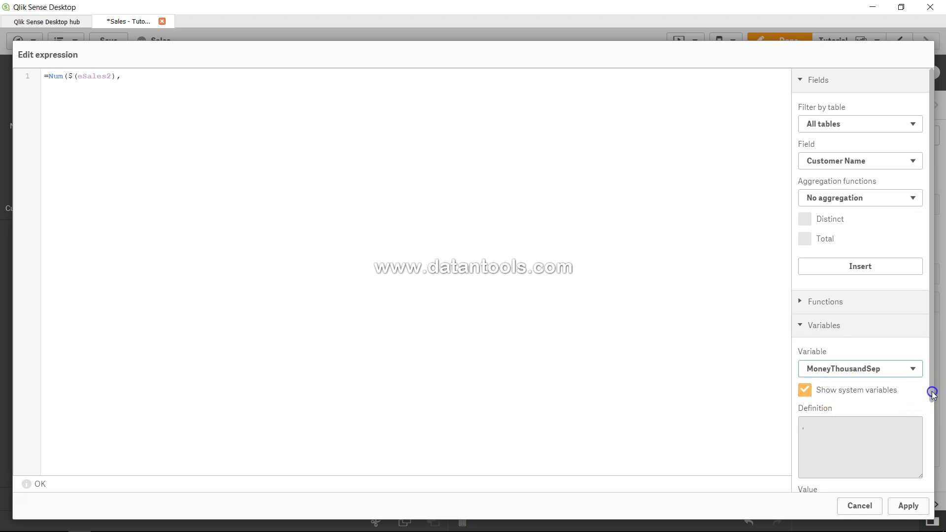
drag(932, 392, 934, 477)
click(906, 476)
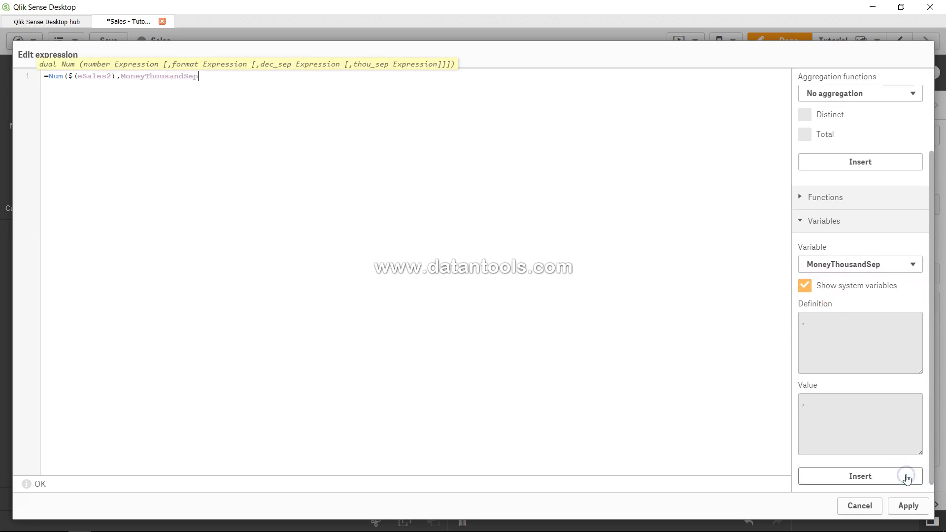
text())
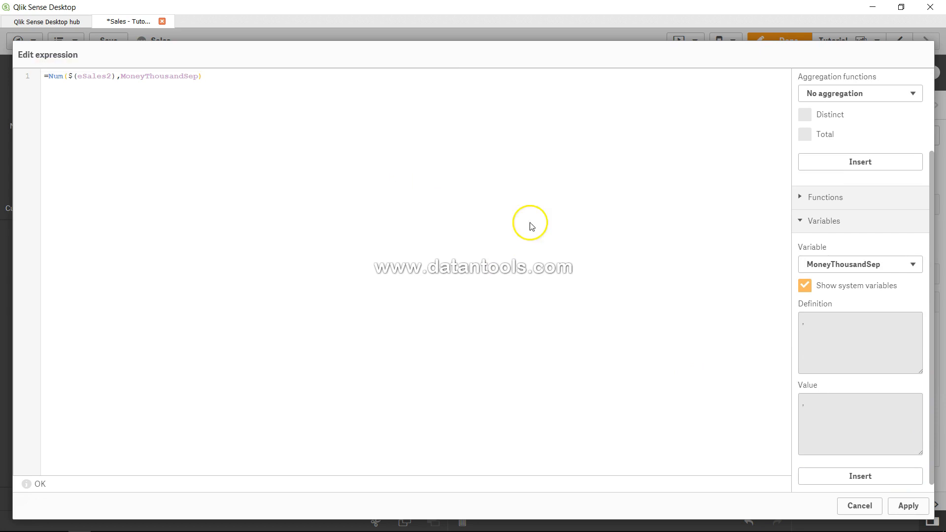
click(909, 506)
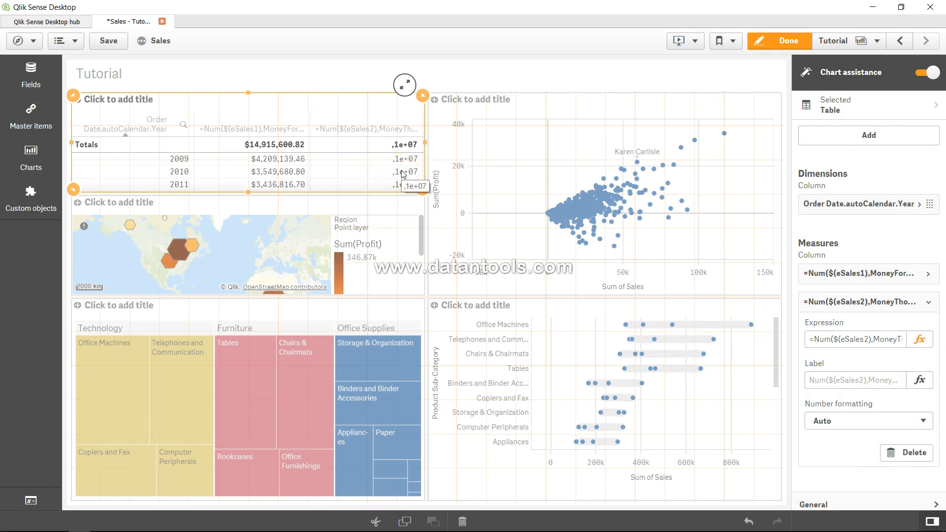
Replace MoneyThousandSep with MoneyFormat in the second measure's Num expression and apply it
click(921, 340)
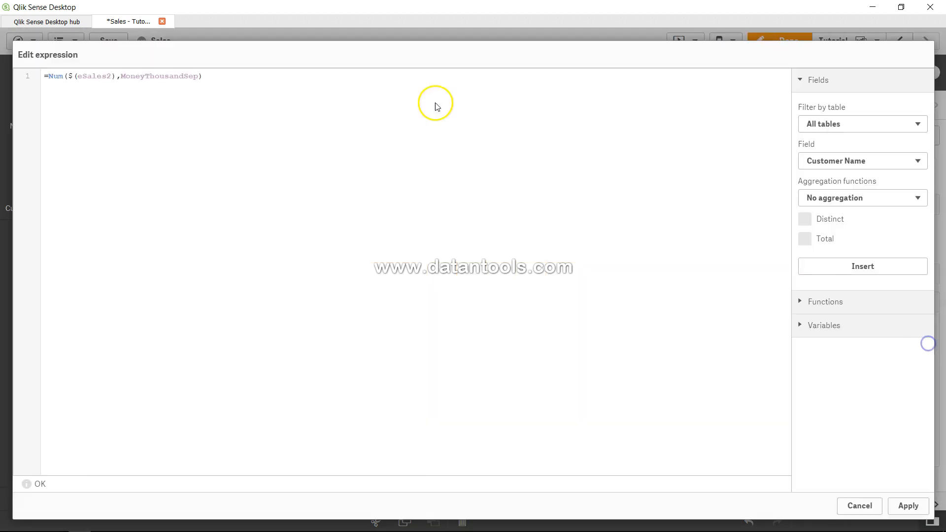
click(199, 75)
key(BackSpace)
key(BackSpace)
key(BackSpace)
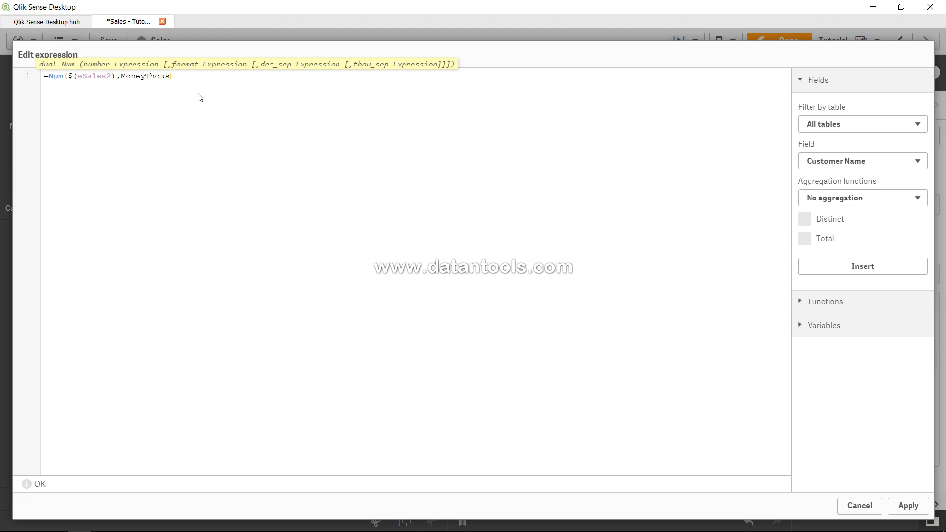
text(Froma)
click(912, 507)
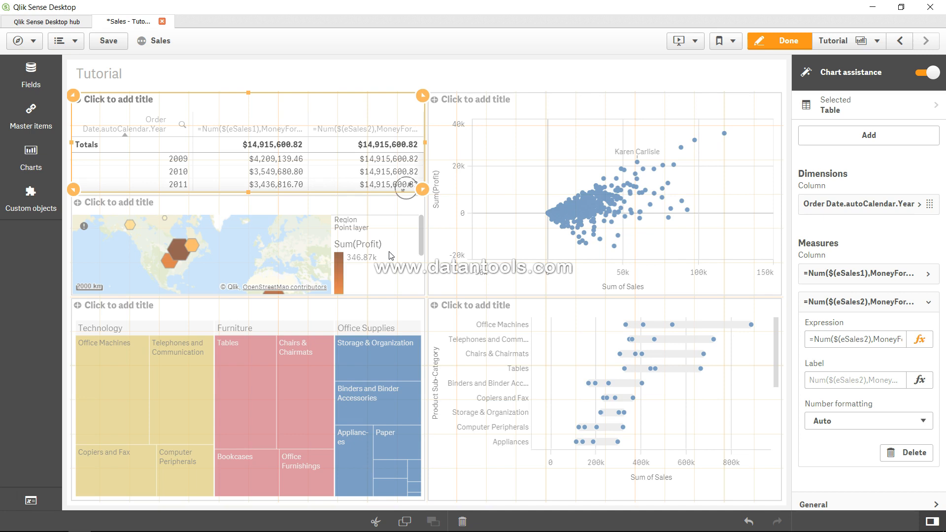
Start a Date function on a new line below the second measure's Num expression to see its syntax, and remove it again
click(921, 339)
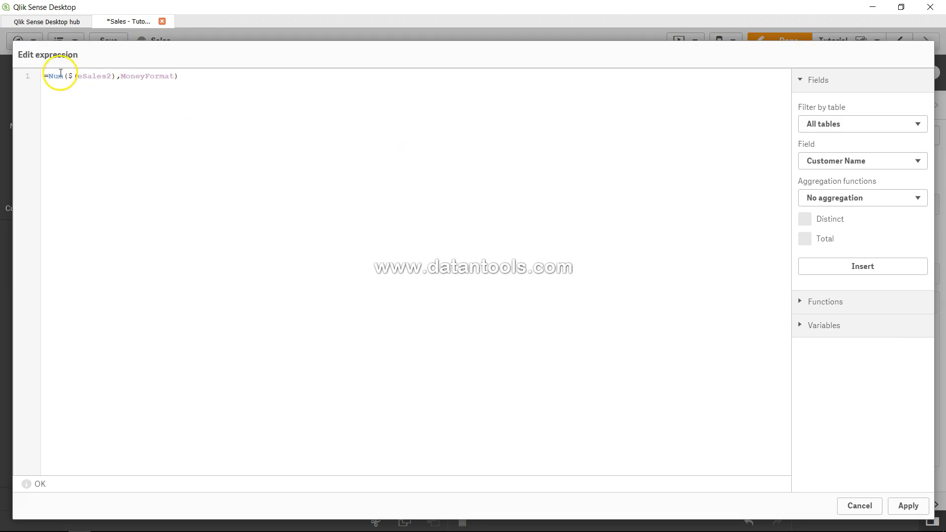
drag(53, 80, 120, 76)
click(121, 76)
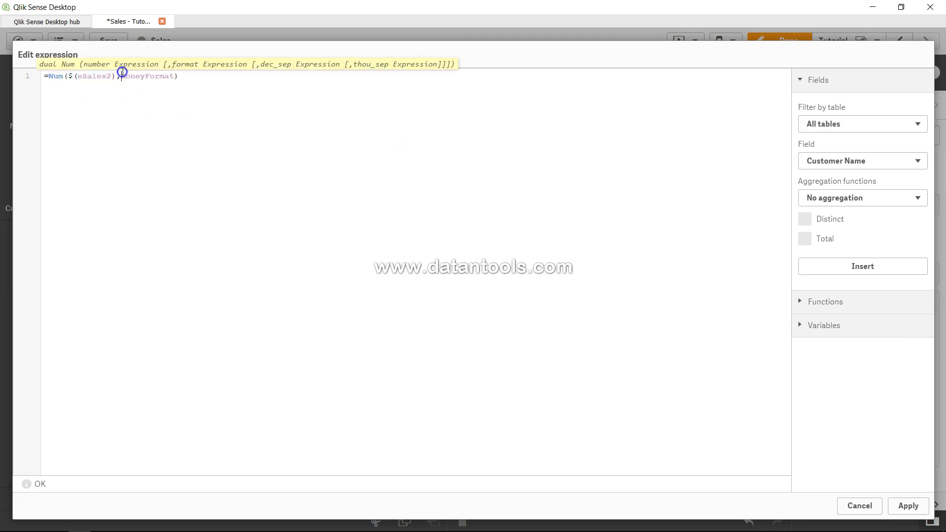
key(Return)
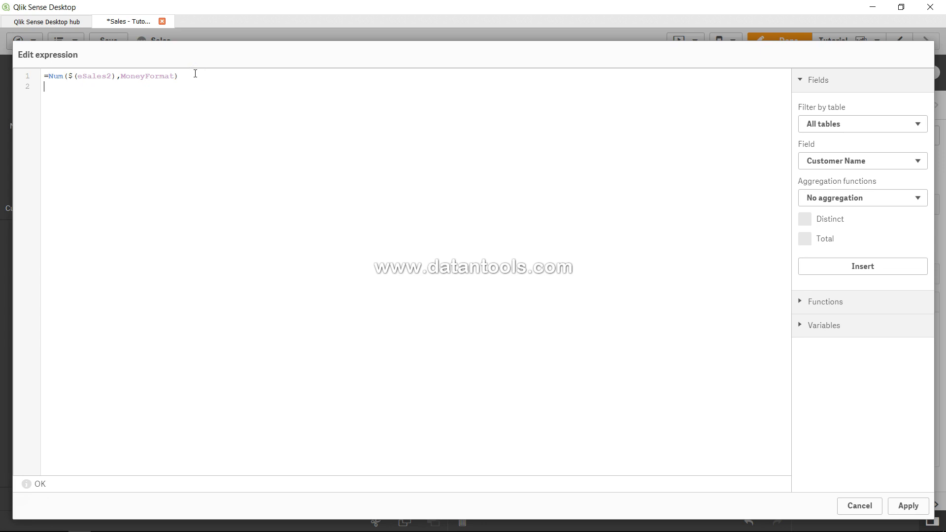
text(Date()
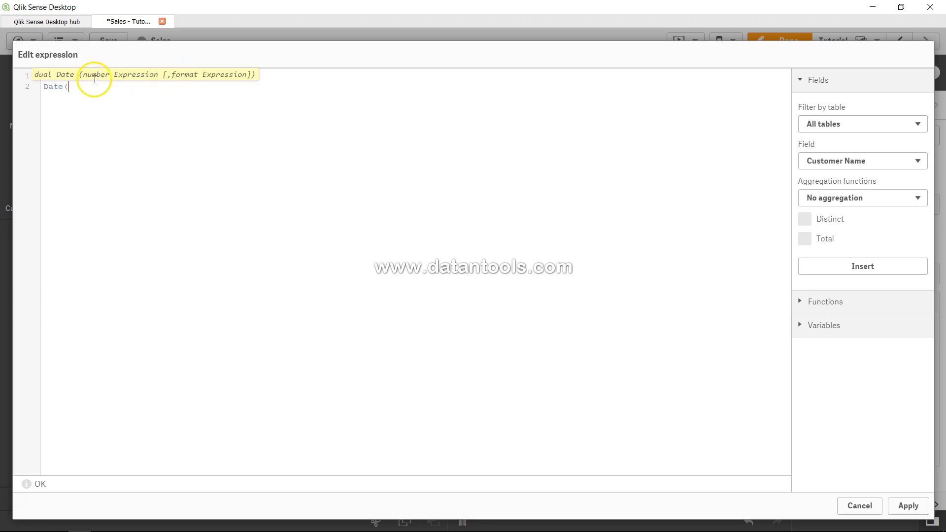
key(shift+Home)
key(BackSpace)
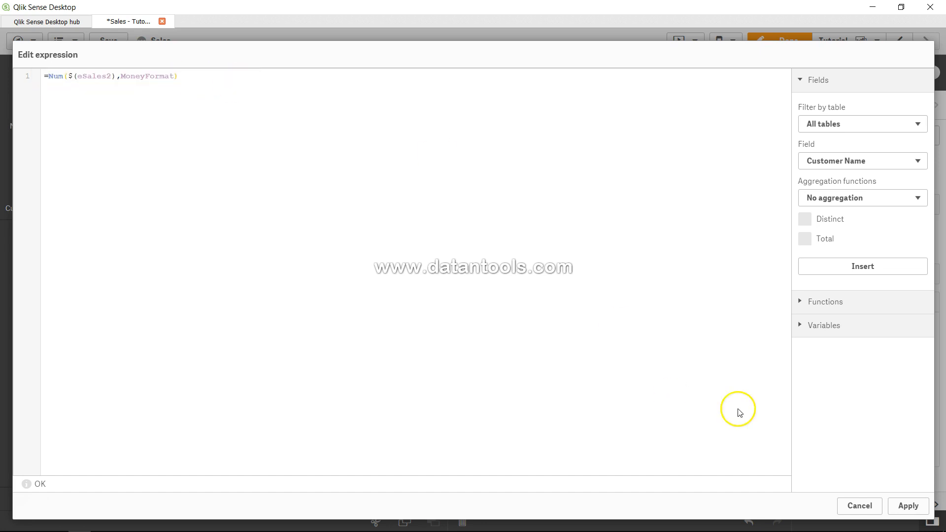
click(909, 506)
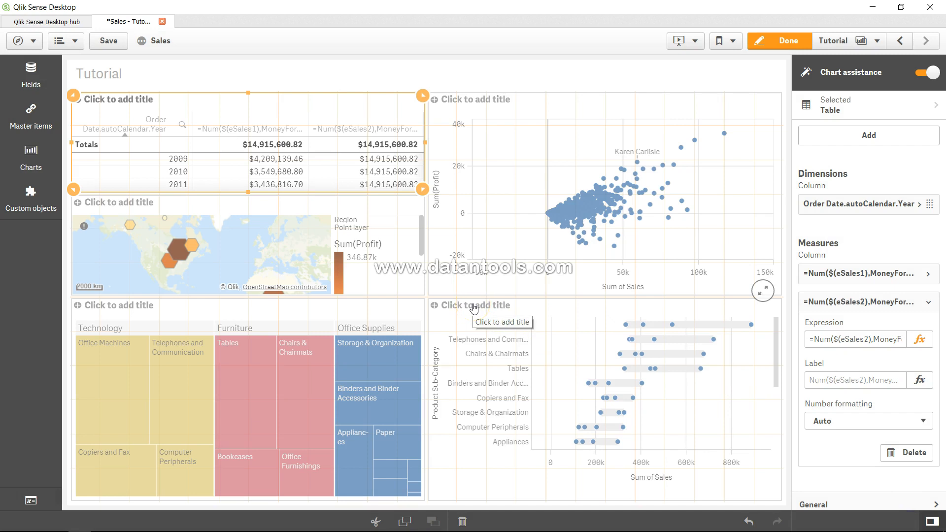
Look through the available charts and fields, and inspect the calendar fields derived from Order Date
click(408, 83)
click(384, 112)
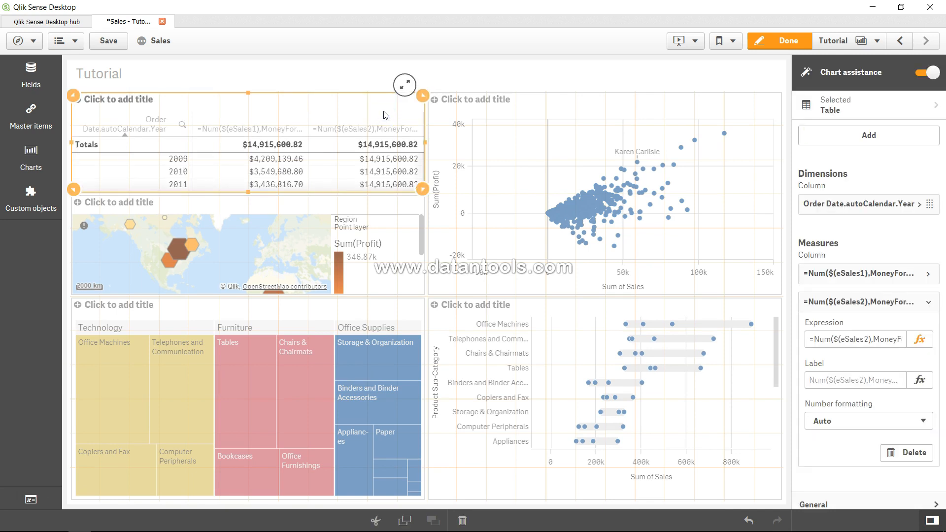
click(50, 129)
click(43, 159)
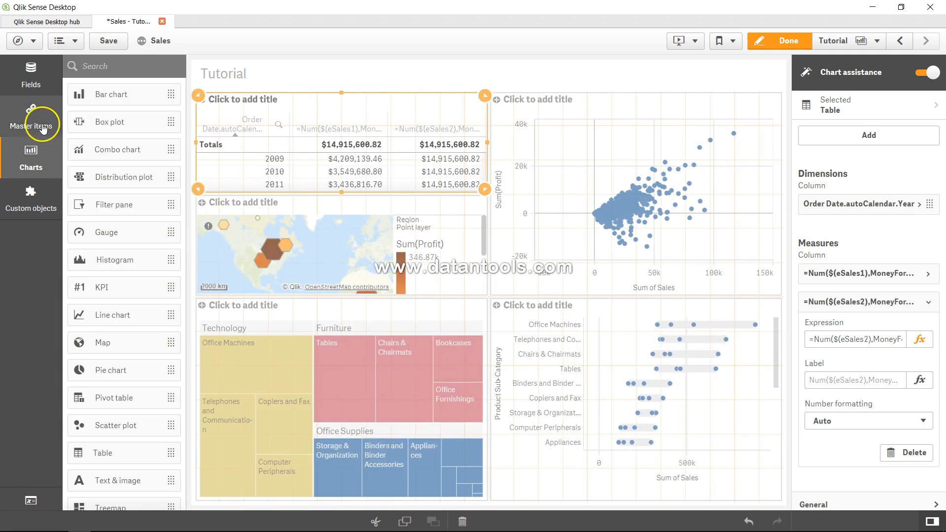
click(31, 76)
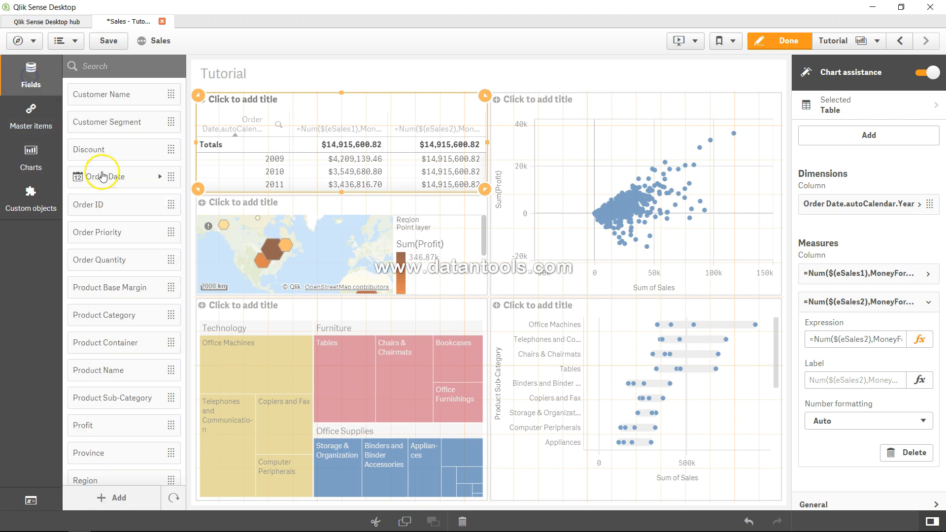
click(161, 177)
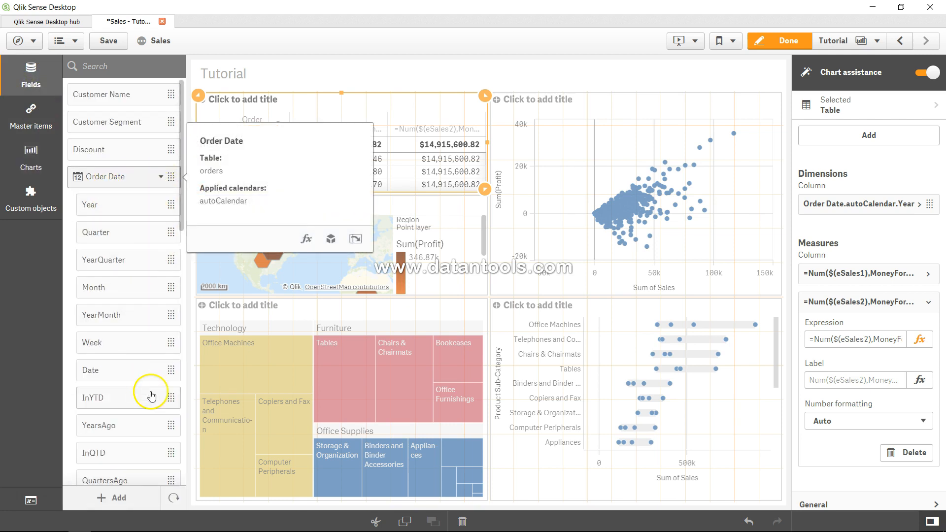
click(161, 178)
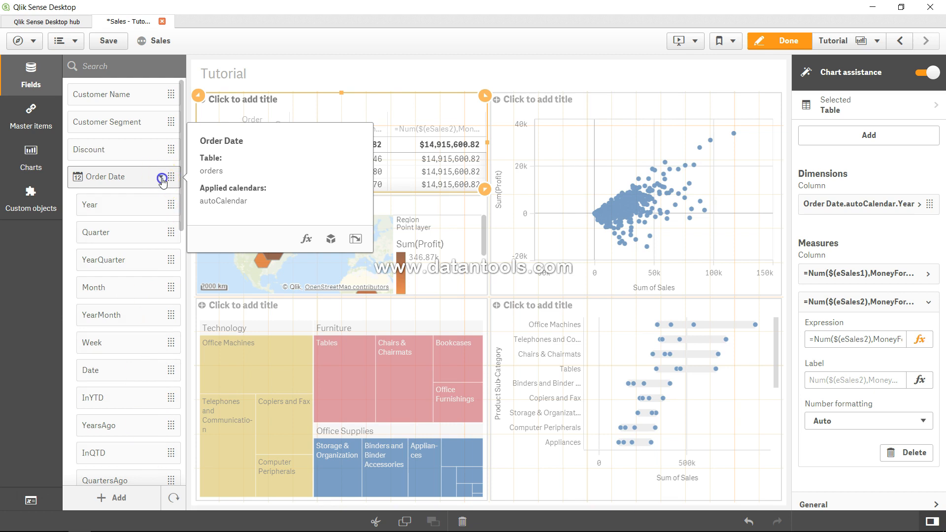
click(161, 178)
click(162, 179)
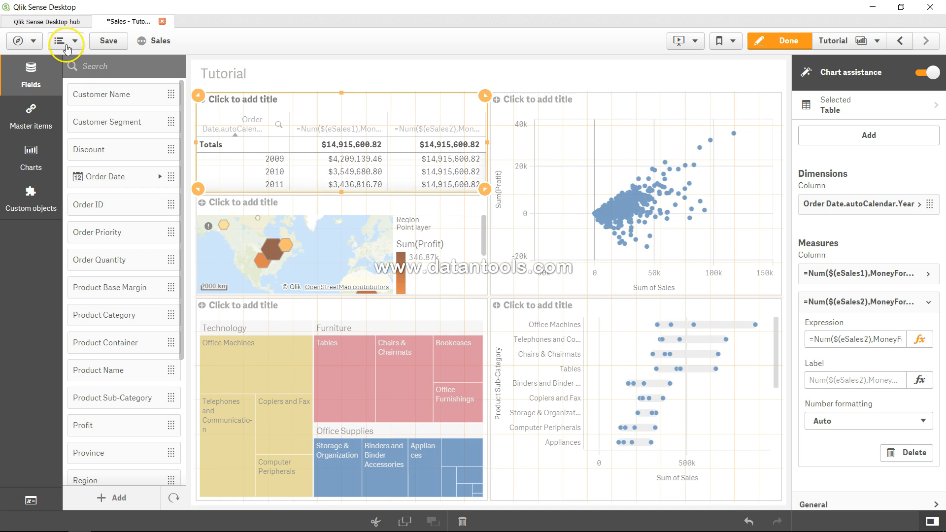
Save the app and open the data load editor at the MoneyFormat definition
click(110, 43)
click(22, 42)
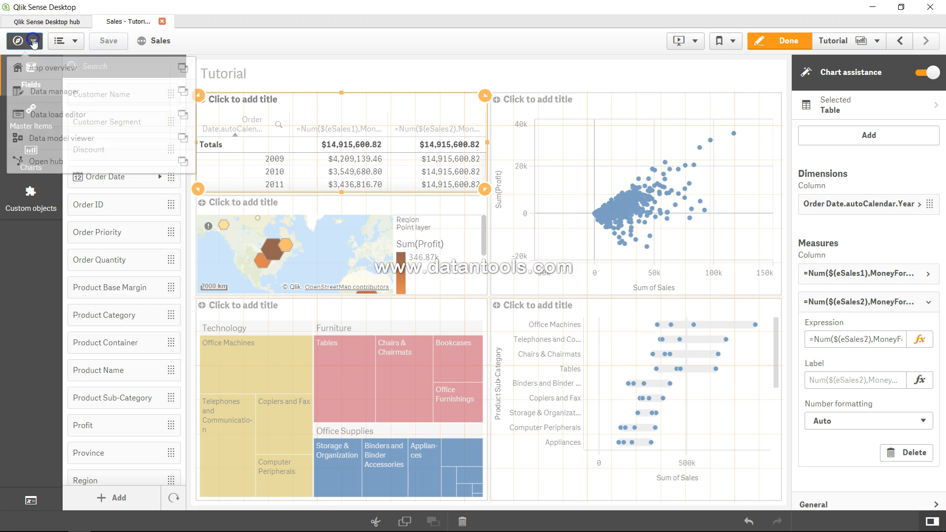
click(67, 121)
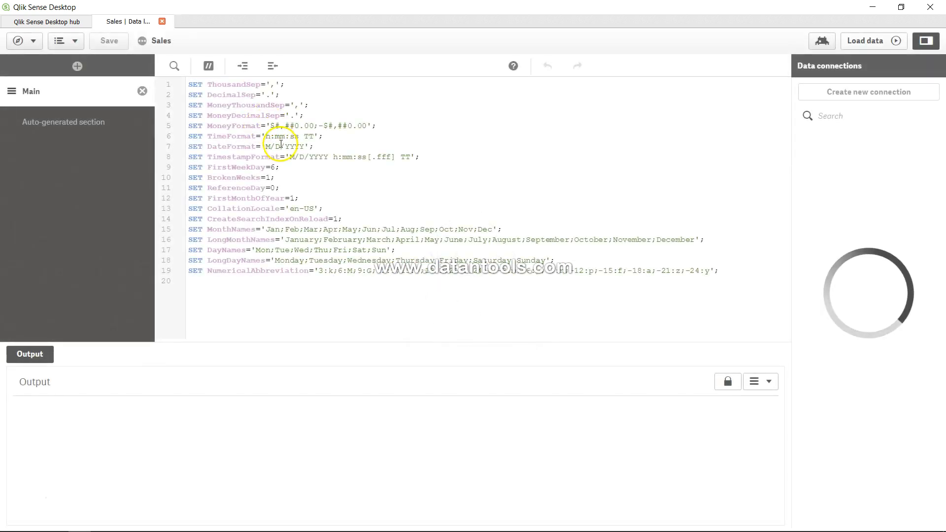
click(274, 126)
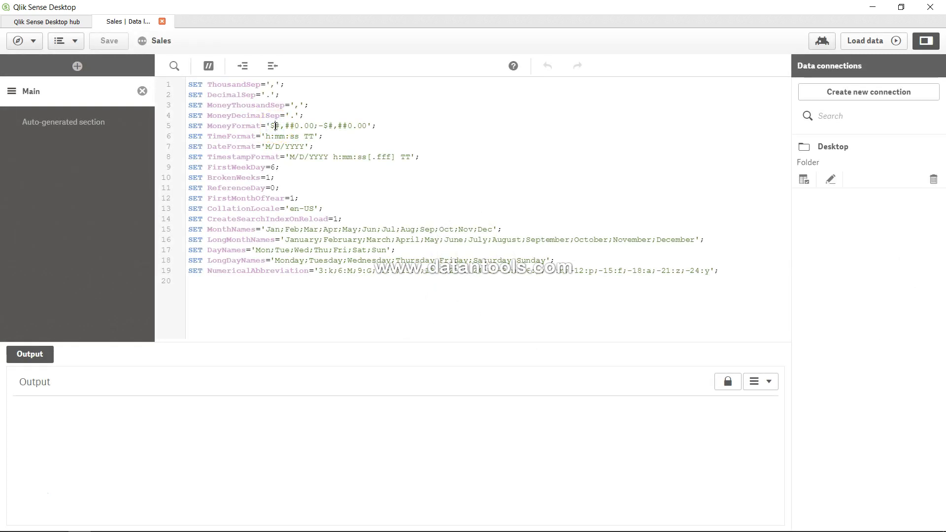